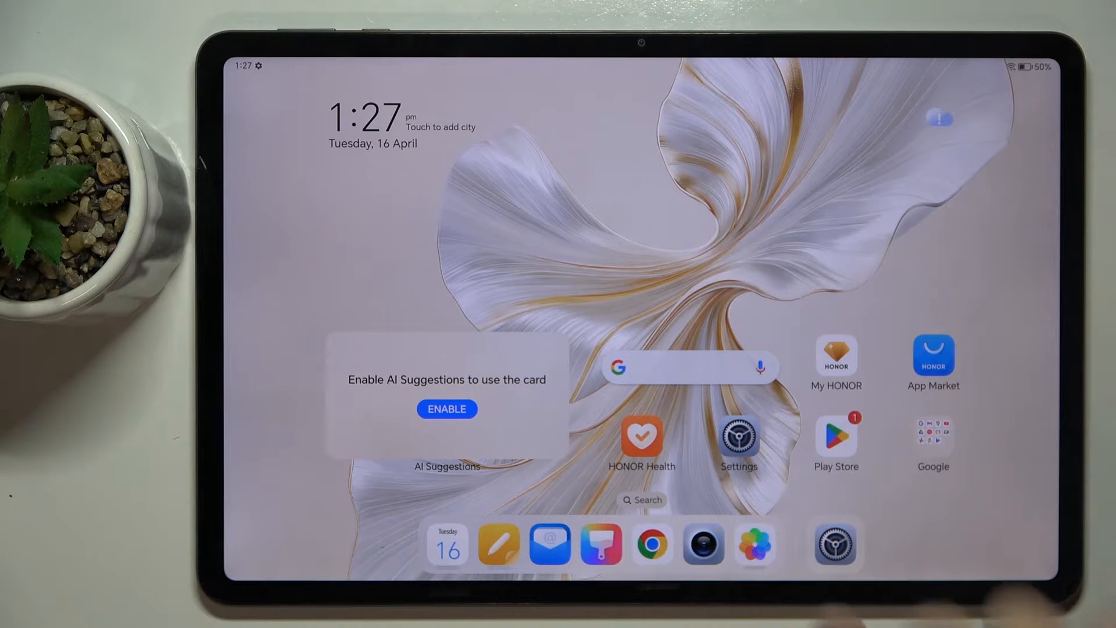
# - Navigate from the tablet's Settings into Google, then Settings for Google apps
pyautogui.click(836, 545)
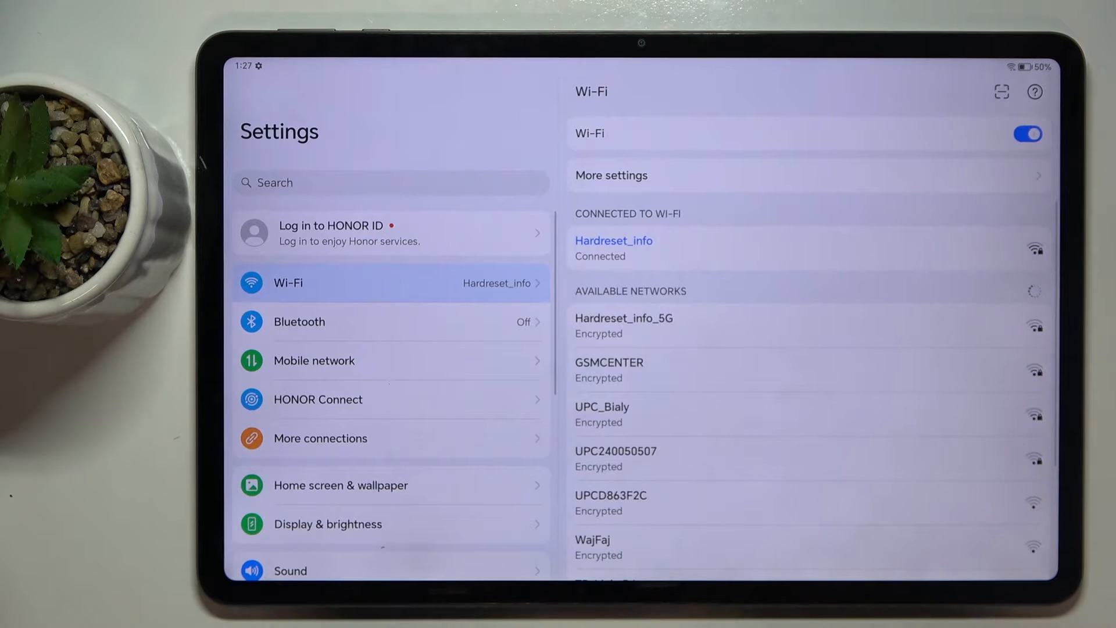
pyautogui.moveTo(393, 541); pyautogui.dragTo(392, 175)
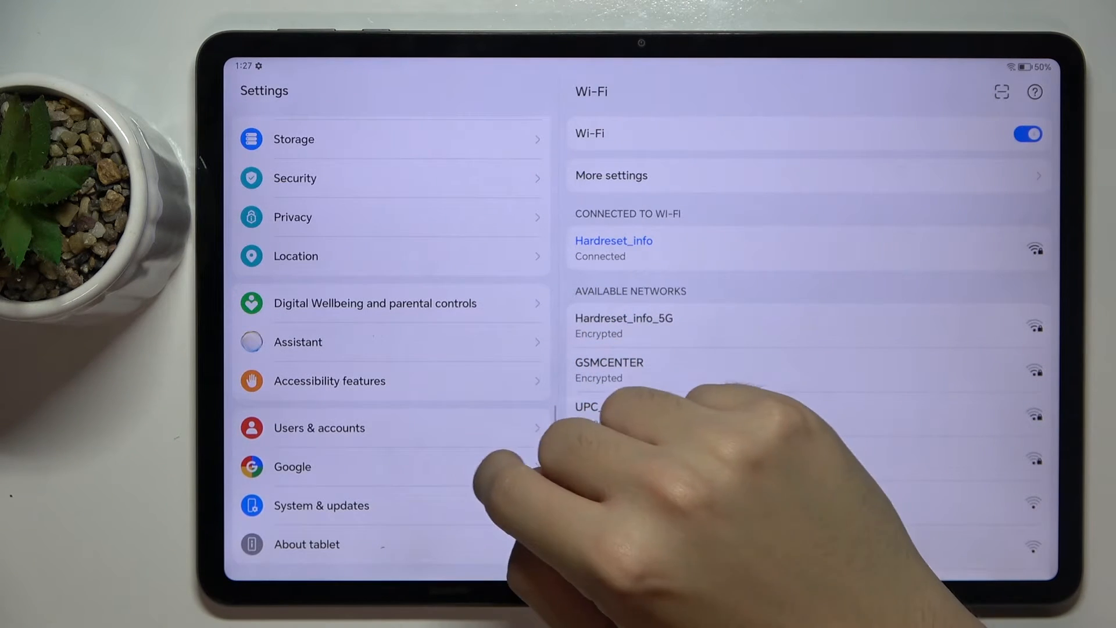
pyautogui.click(292, 464)
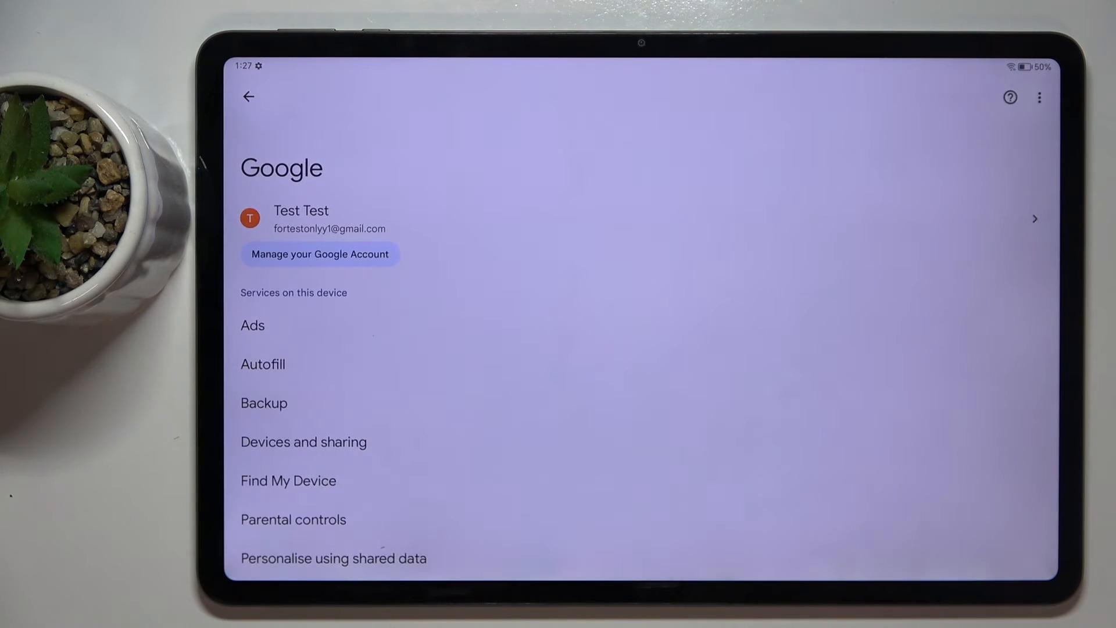
pyautogui.moveTo(541, 436); pyautogui.dragTo(541, 349)
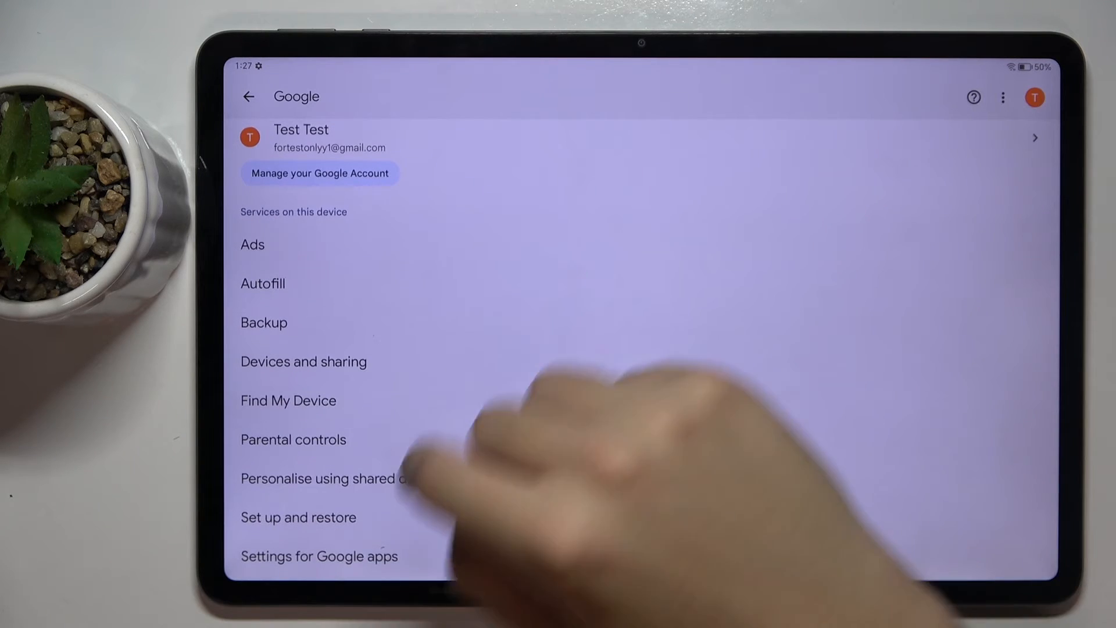
pyautogui.click(322, 557)
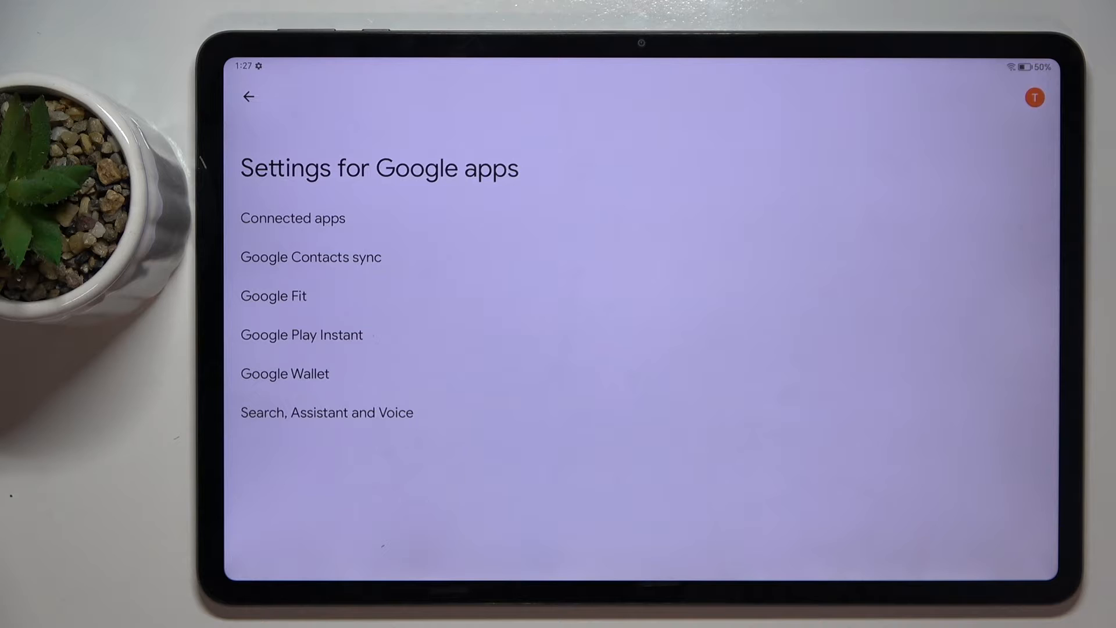
# - Go through Search, Assistant and Voice to Google Assistant's General settings
pyautogui.click(327, 413)
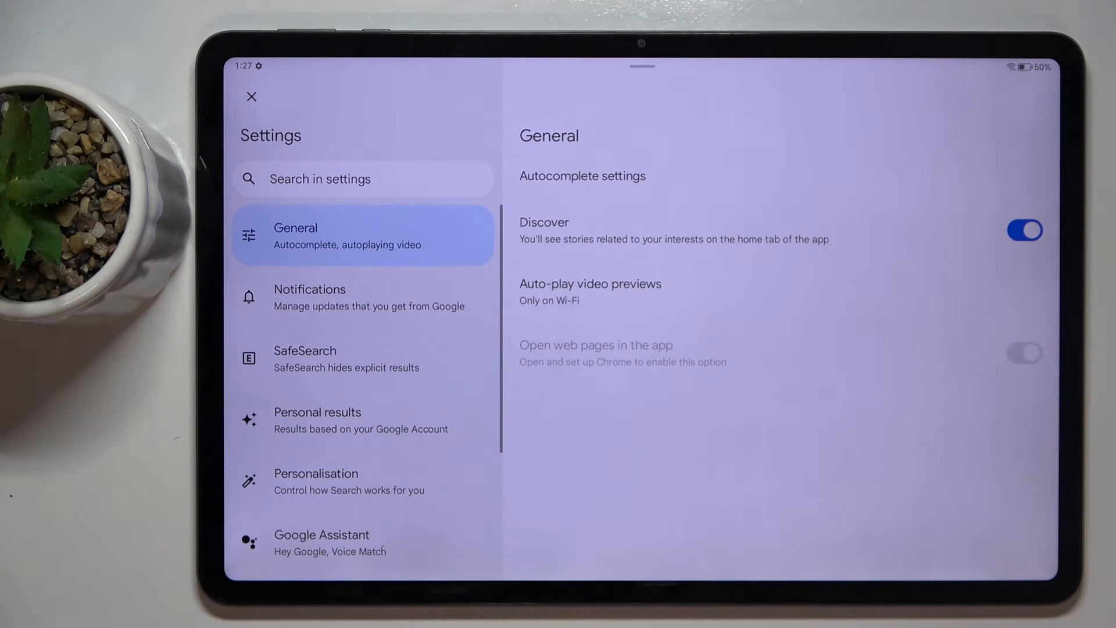
pyautogui.scroll(-4, 367, 393)
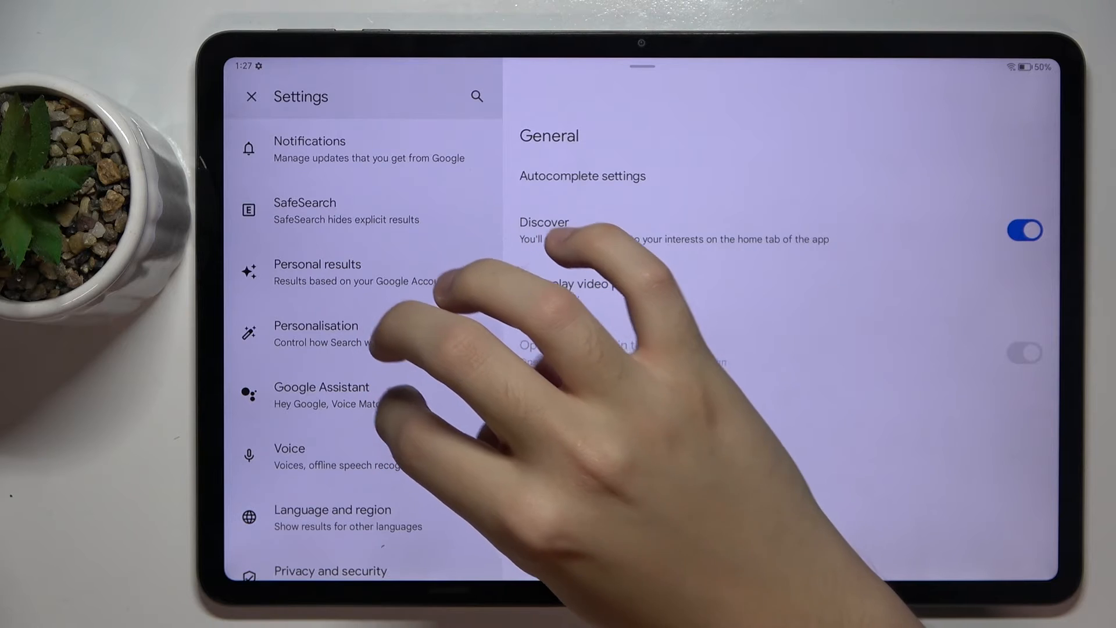
pyautogui.click(349, 394)
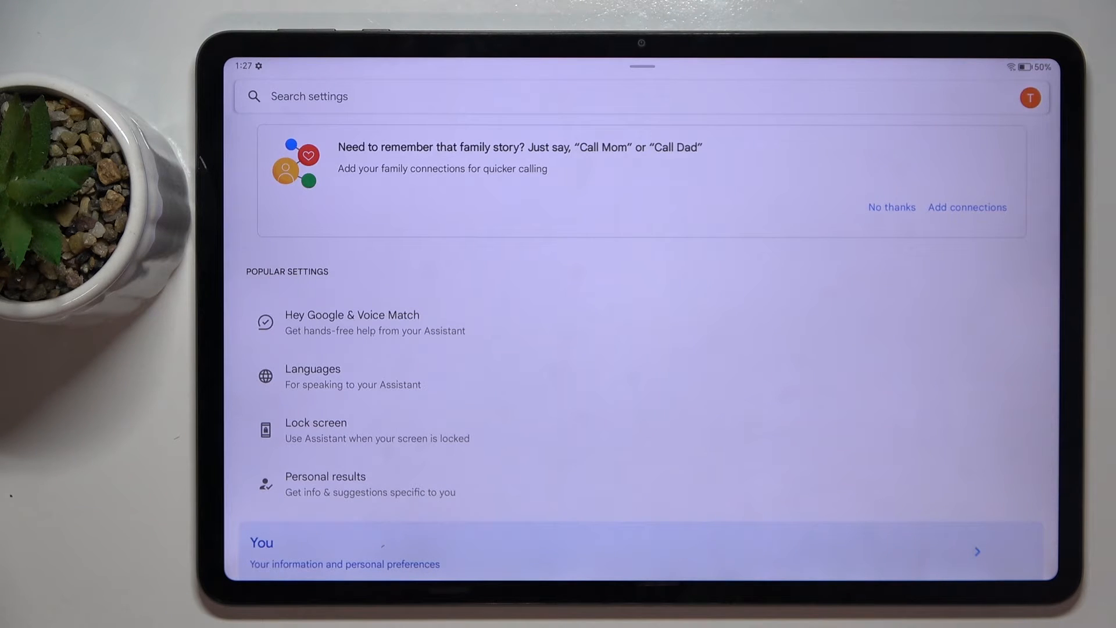
pyautogui.scroll(-10, 610, 392)
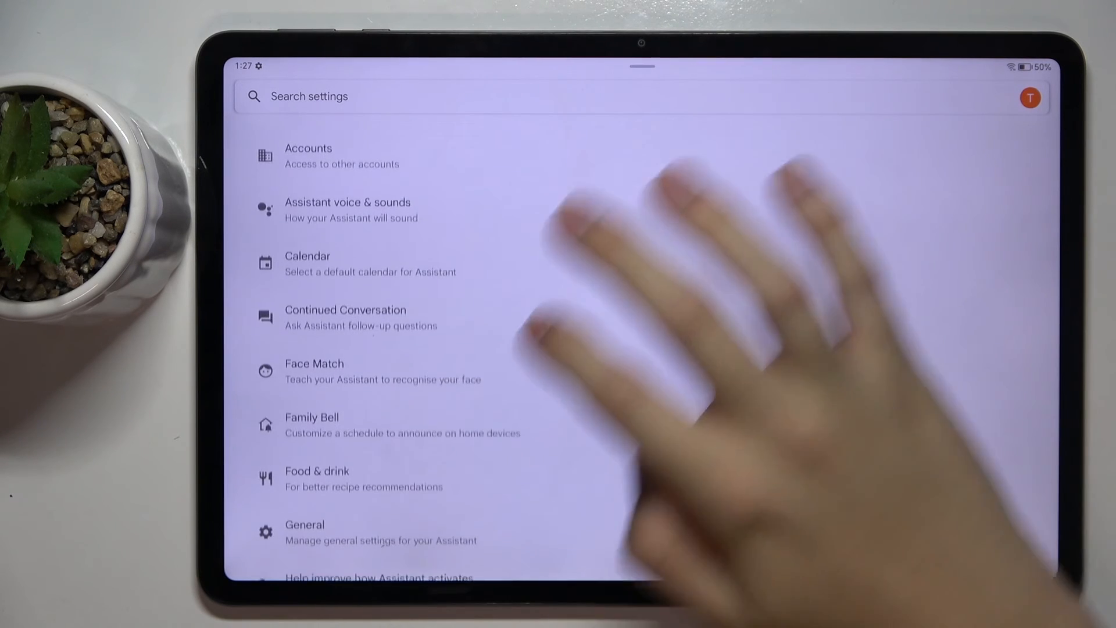
pyautogui.scroll(-3, 611, 348)
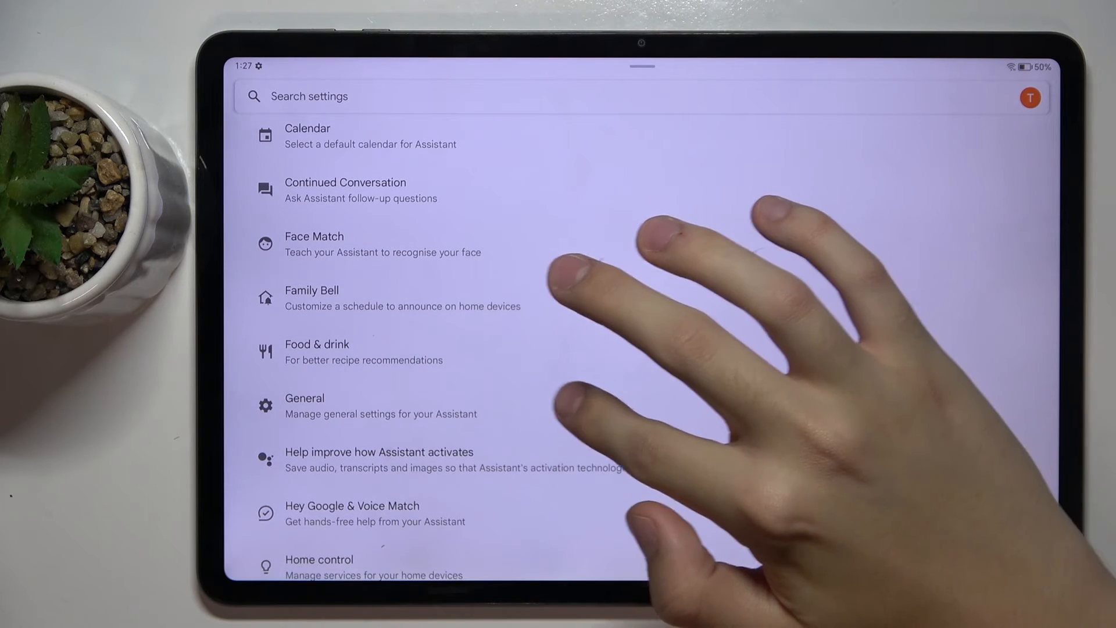
pyautogui.click(392, 405)
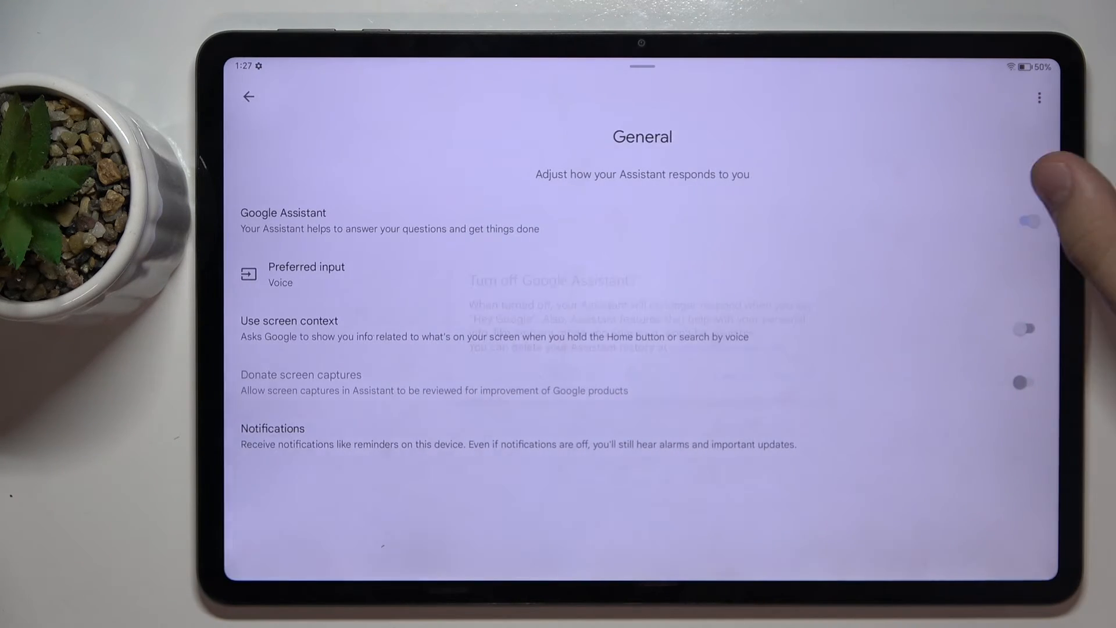
# - Switch Google Assistant off, then back on, confirming each prompt
pyautogui.click(1030, 221)
pyautogui.click(807, 386)
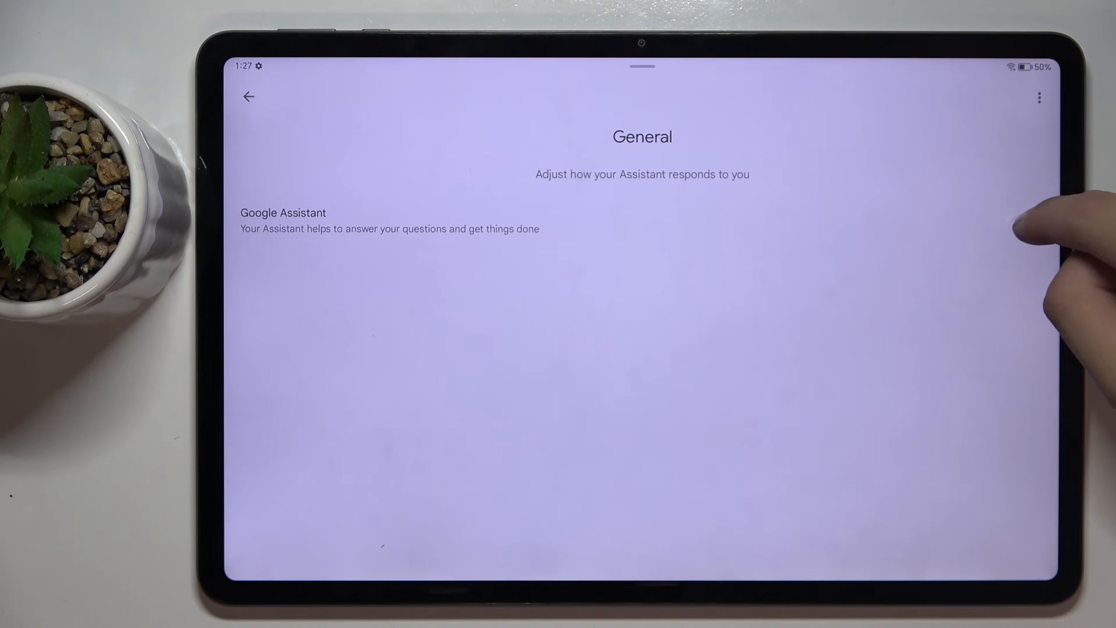
pyautogui.click(1028, 220)
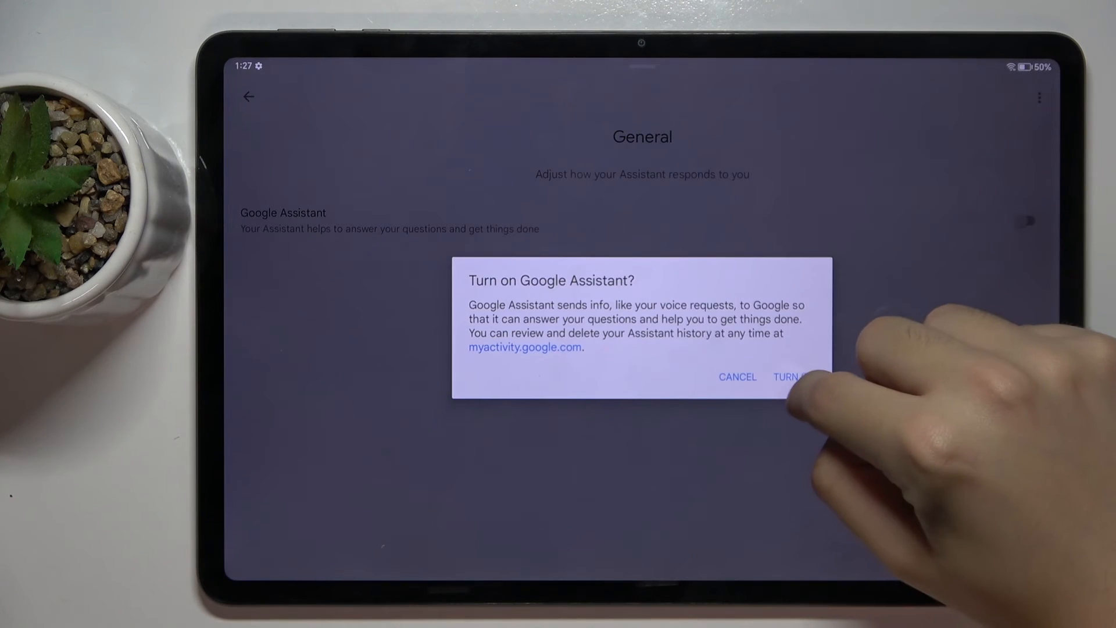
pyautogui.click(795, 376)
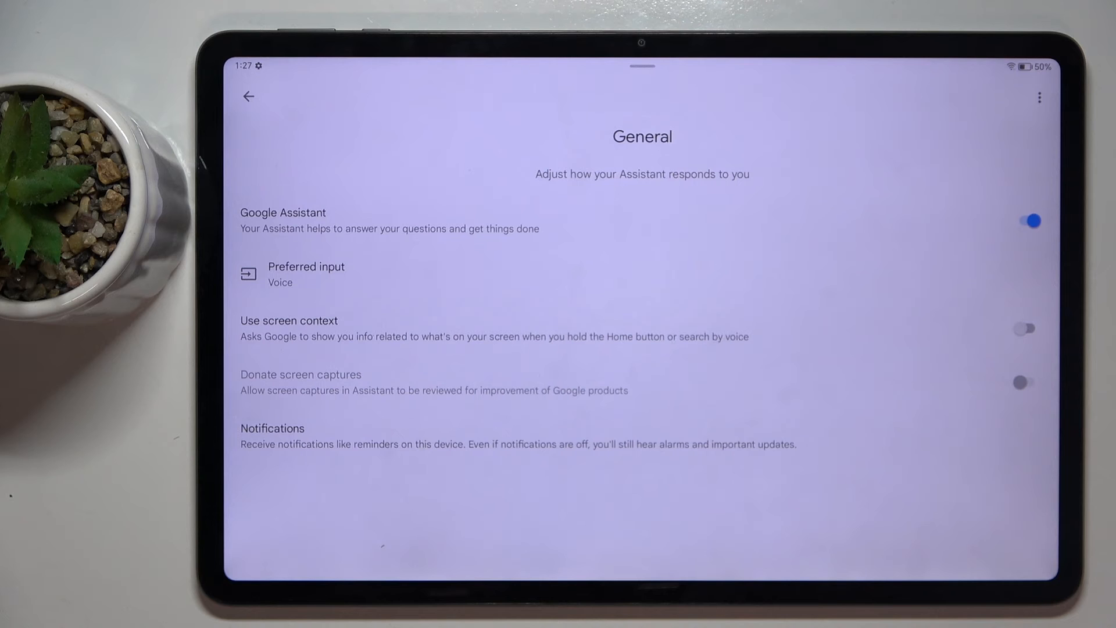